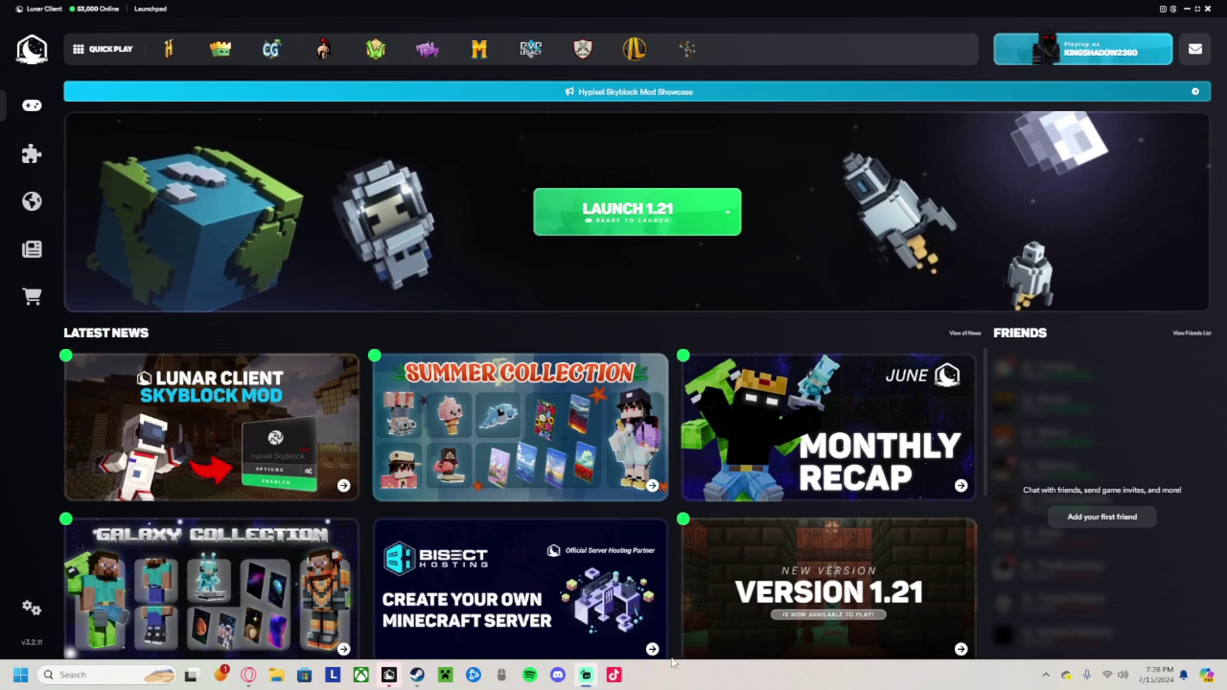
Open the mods folder for Minecraft 1.21 from its version configuration, checking the version's settings on the way.
click(34, 155)
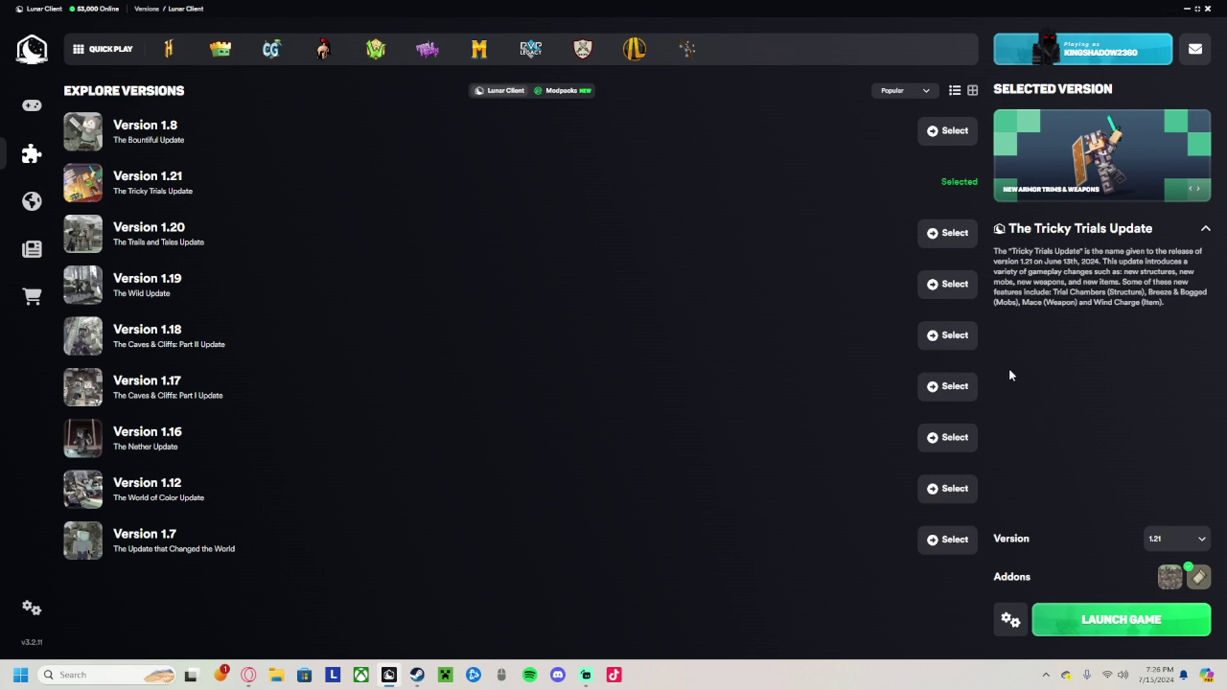
click(1008, 625)
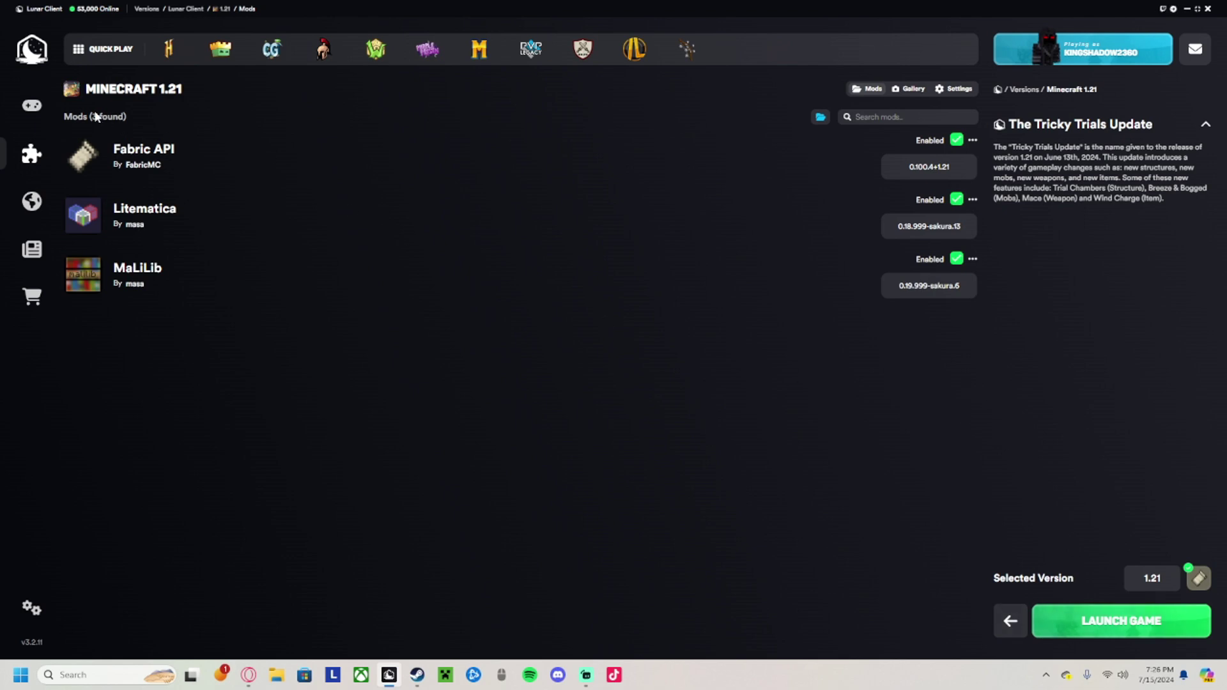
click(936, 89)
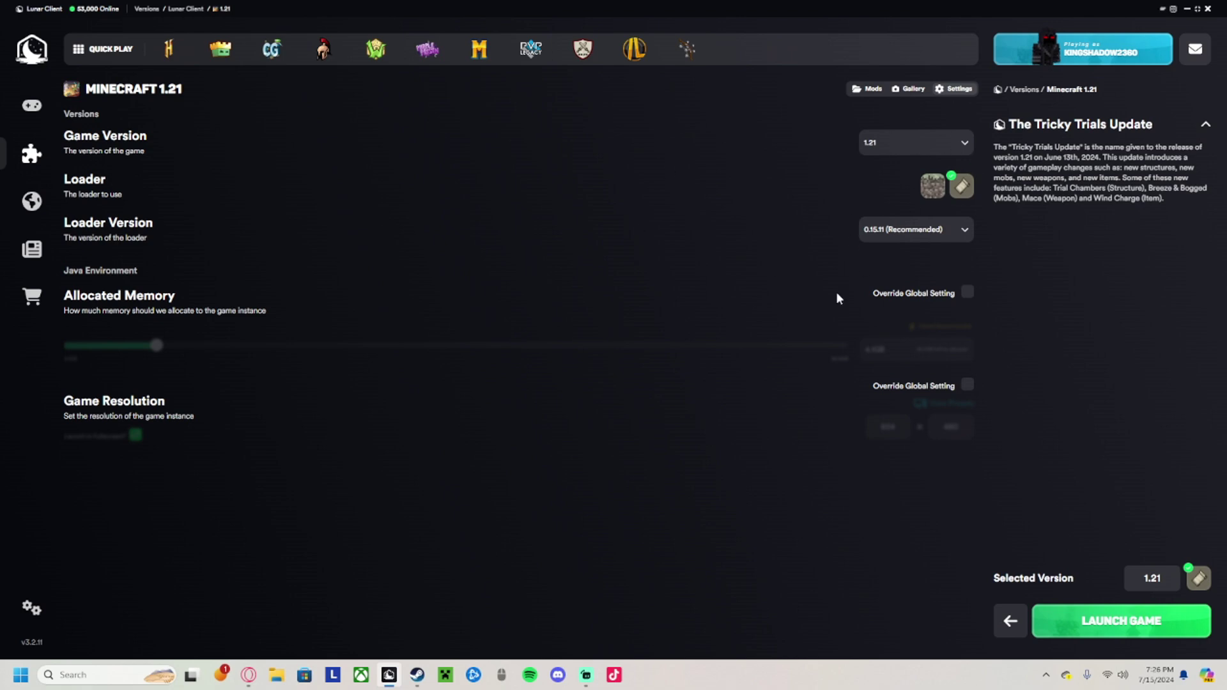
click(872, 91)
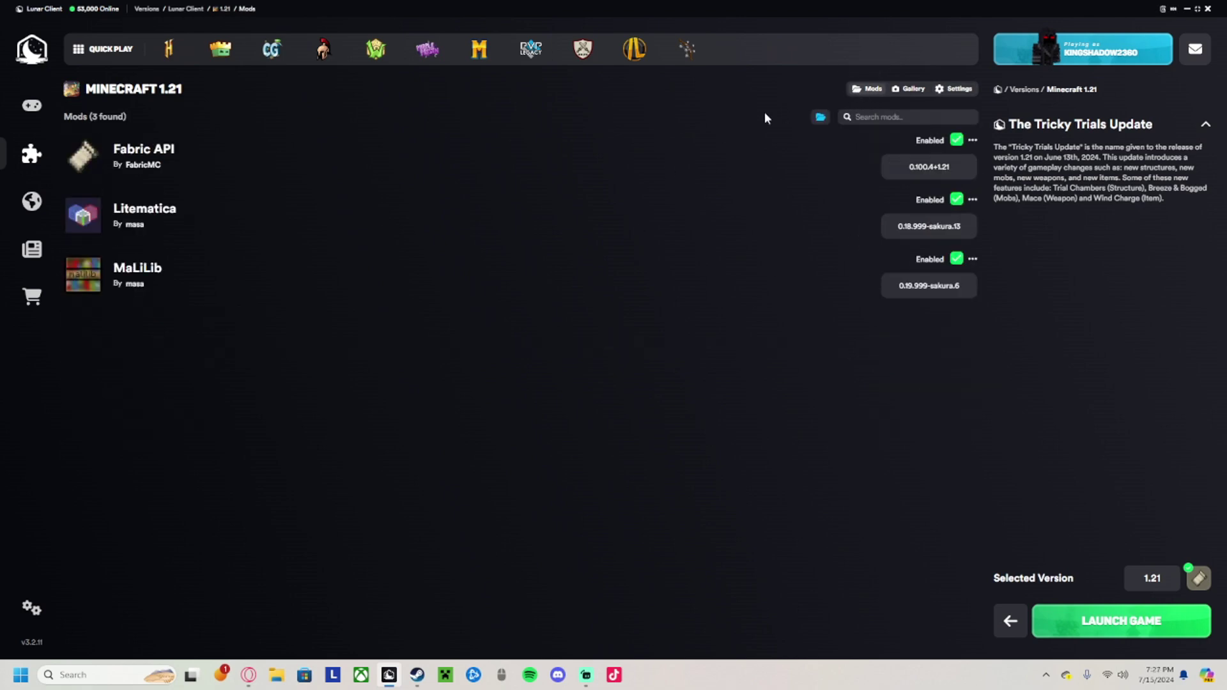
click(818, 120)
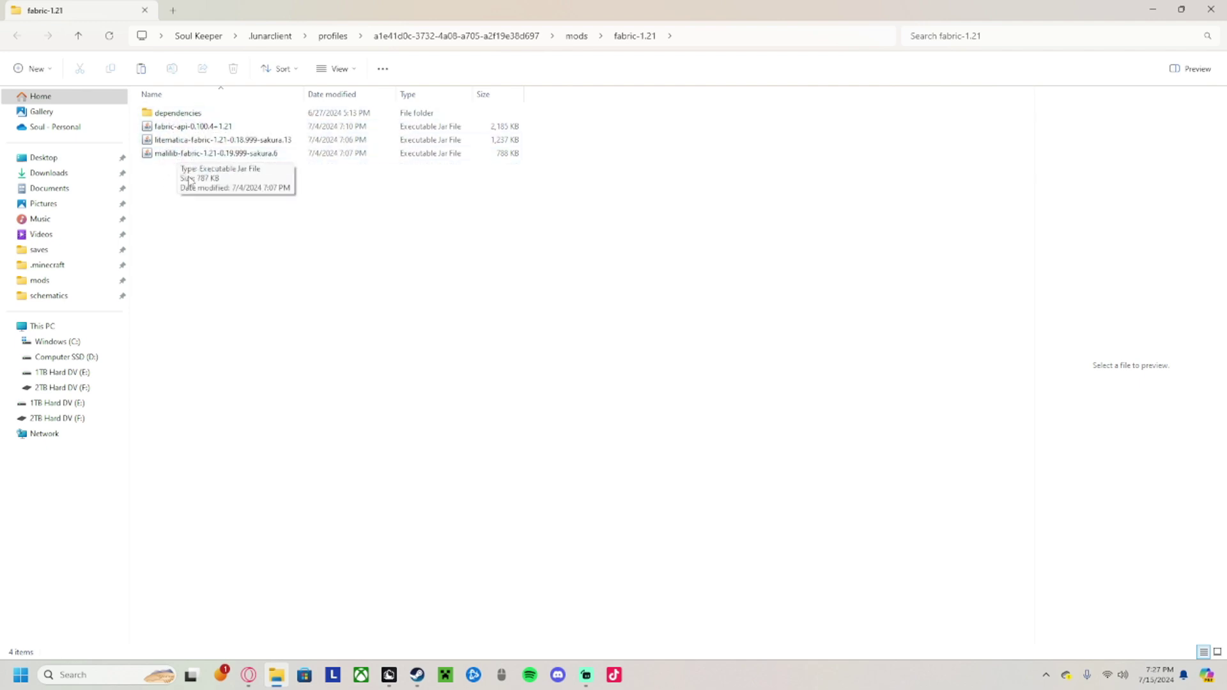
Highlight the Litematica and MaLiLib jar files in the fabric-1.21 folder, and minimise the open windows.
drag(165, 164, 163, 129)
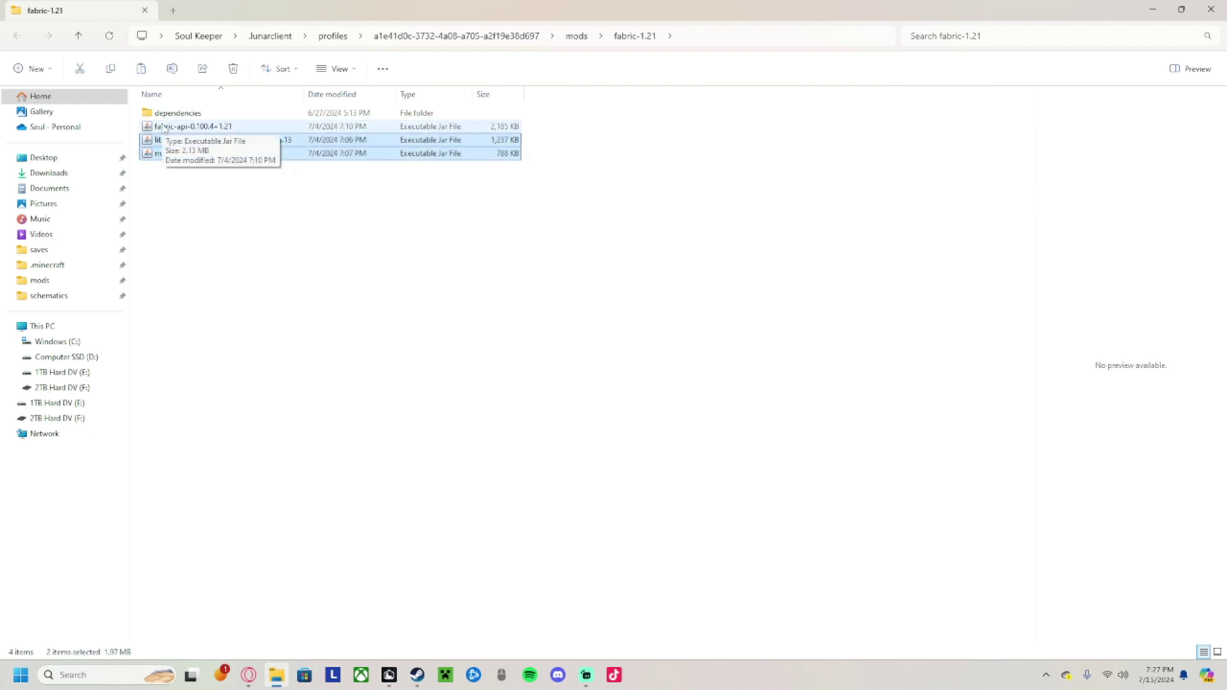
click(214, 167)
drag(195, 164, 240, 140)
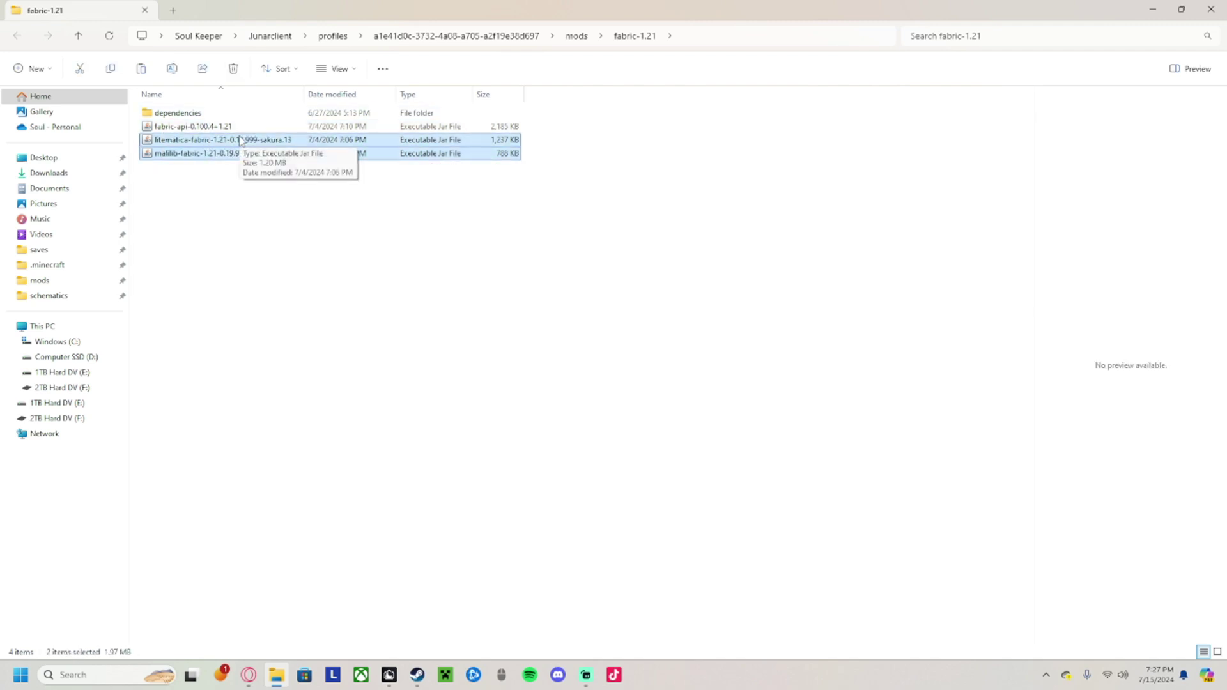
click(254, 220)
click(1152, 10)
click(1155, 32)
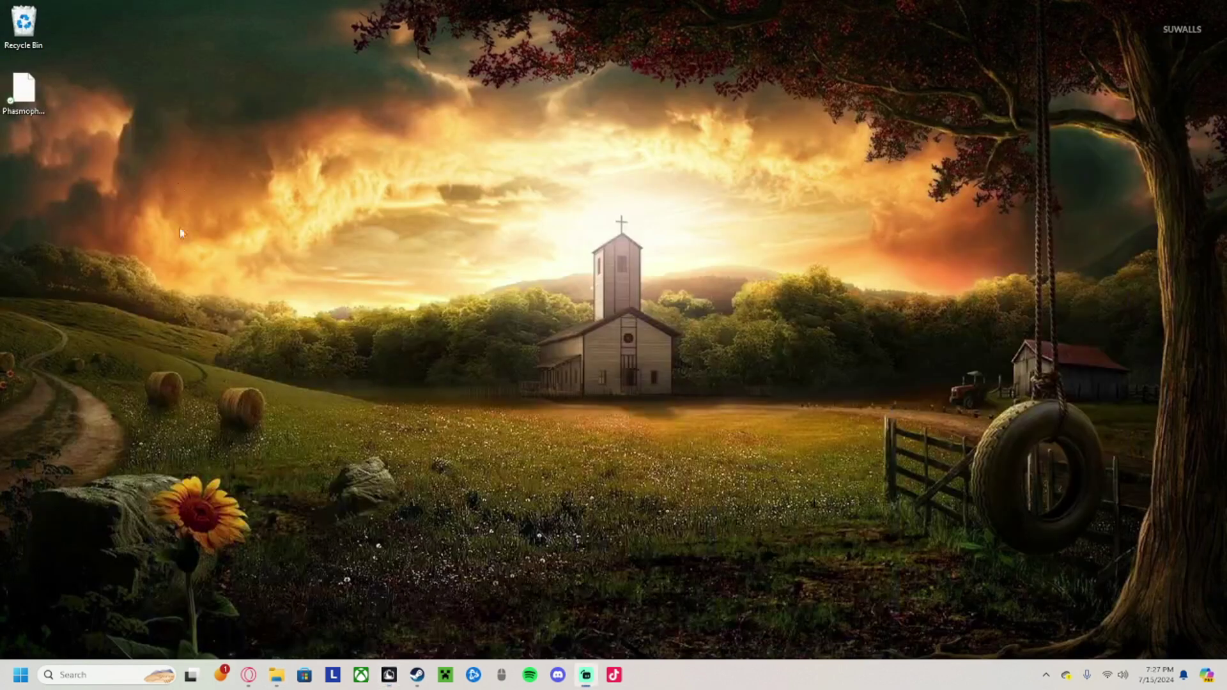
Switch to the Opera browser and download litematica-fabric-1.21-0.18.999-sakura.19.jar from its GitHub releases page into the Downloads folder.
click(249, 675)
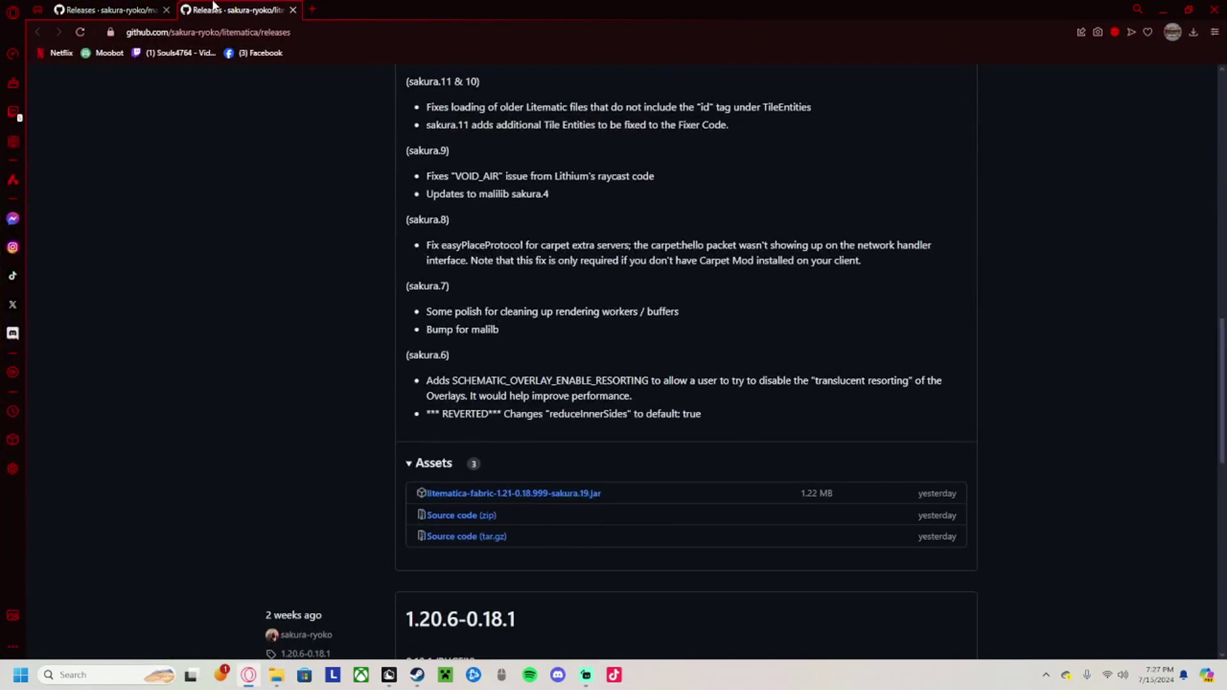
scroll(487, 195, up, 15)
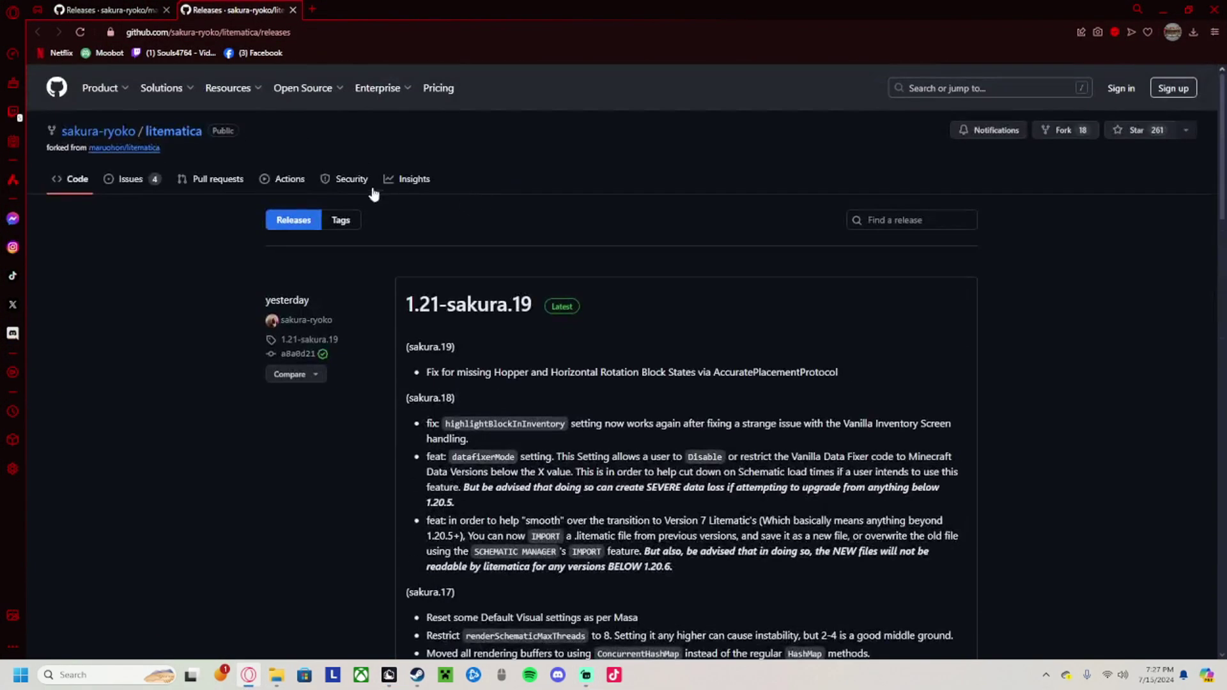
scroll(543, 243, down, 6)
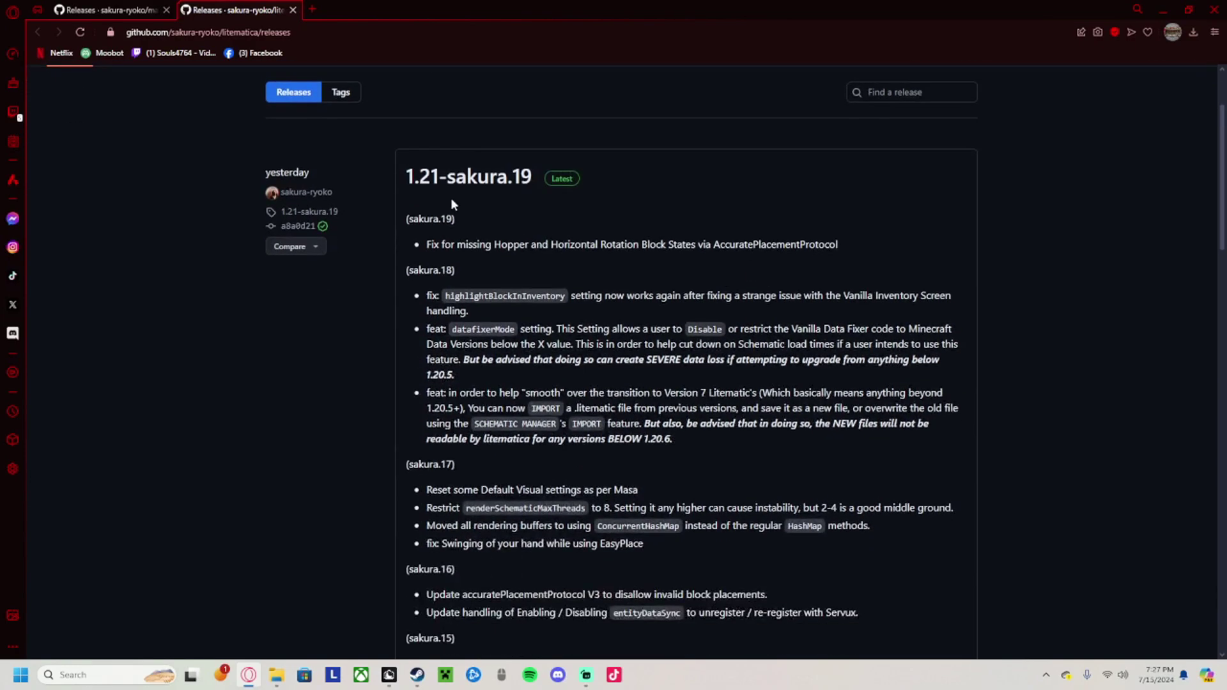
scroll(485, 238, down, 10)
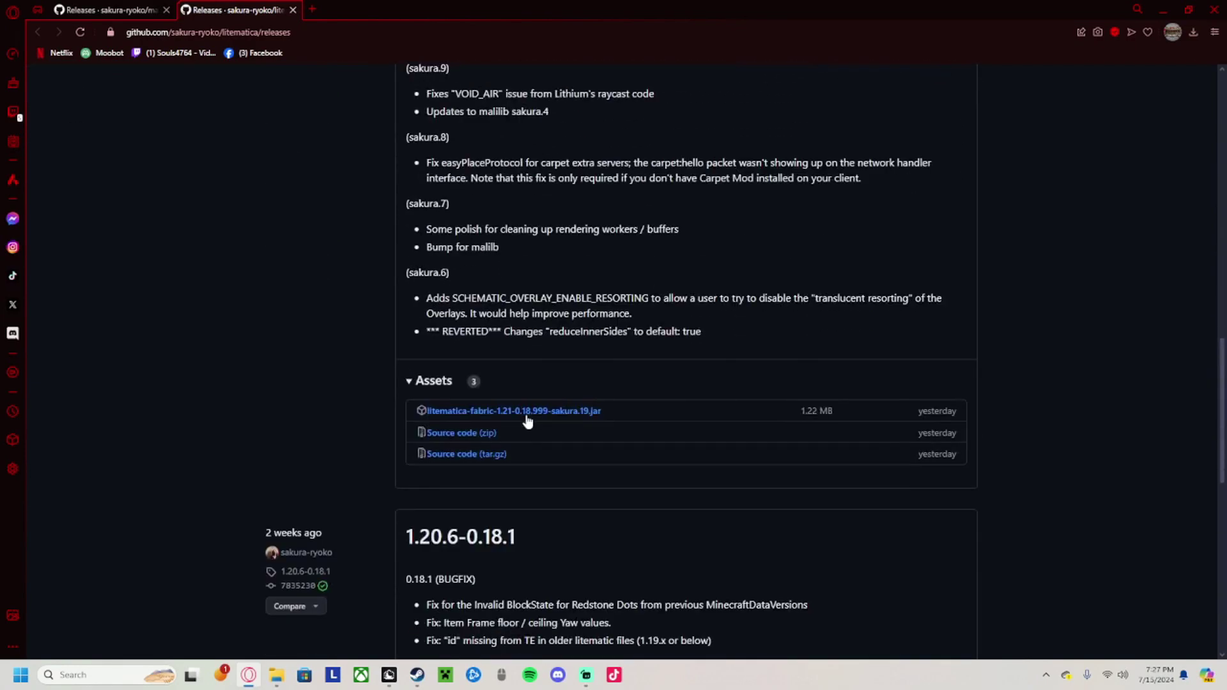
click(525, 413)
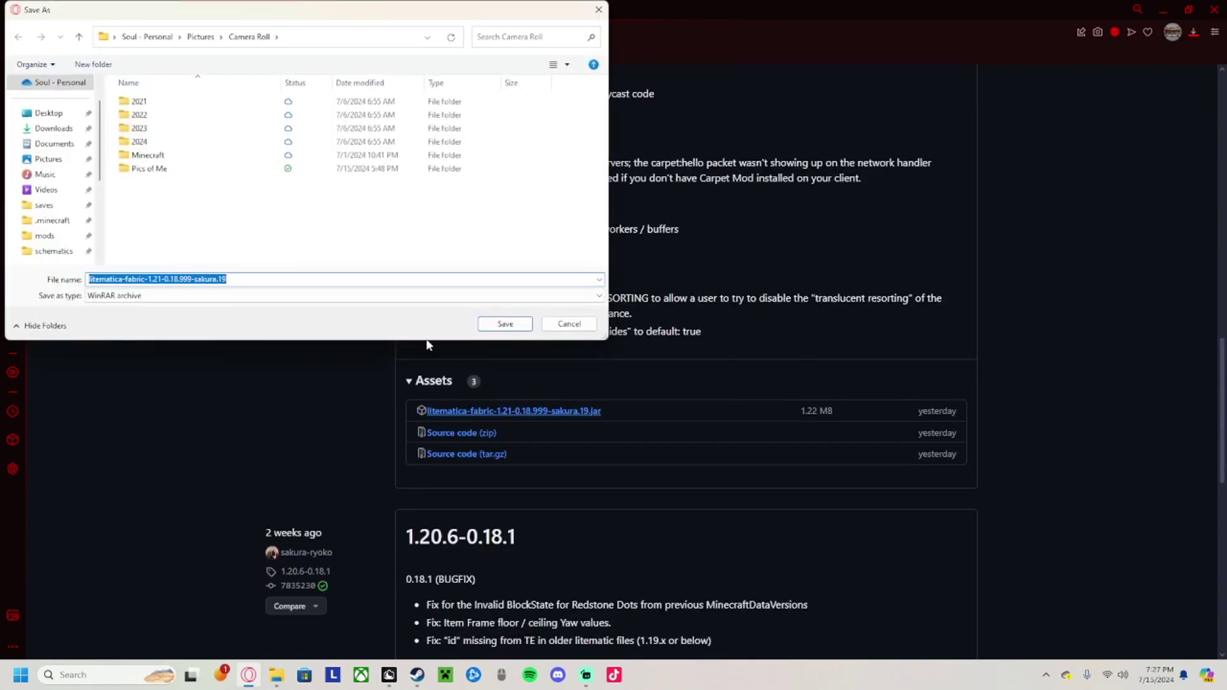
click(54, 144)
click(53, 127)
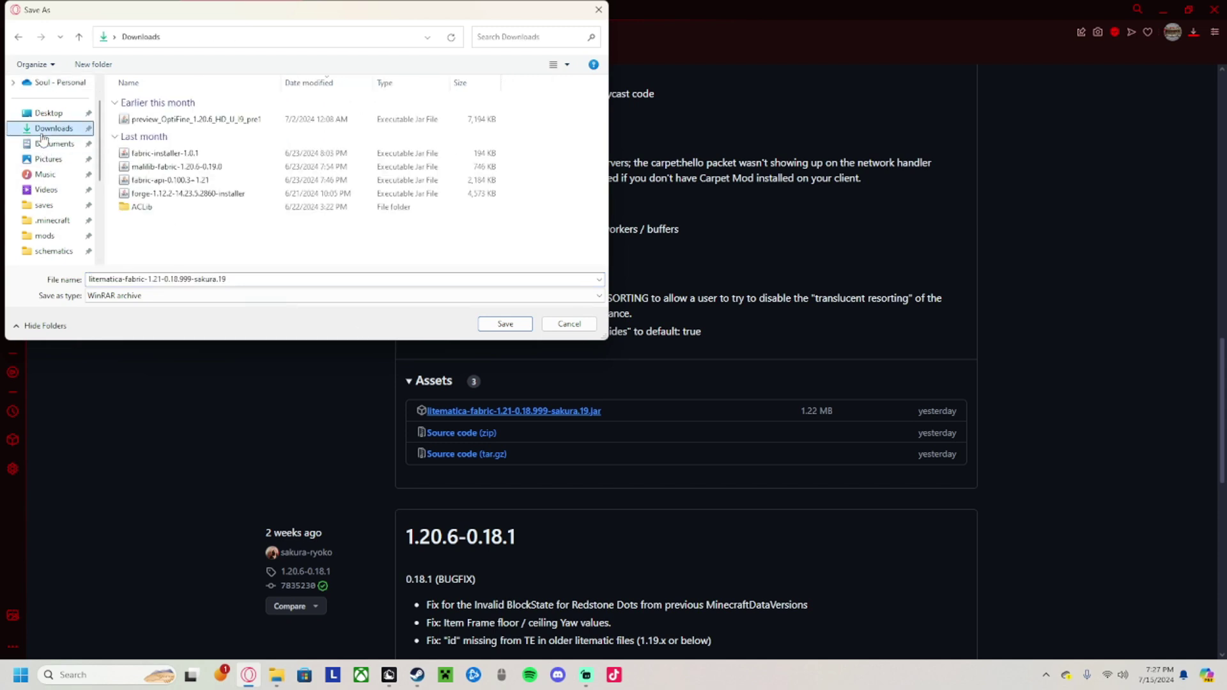
click(505, 324)
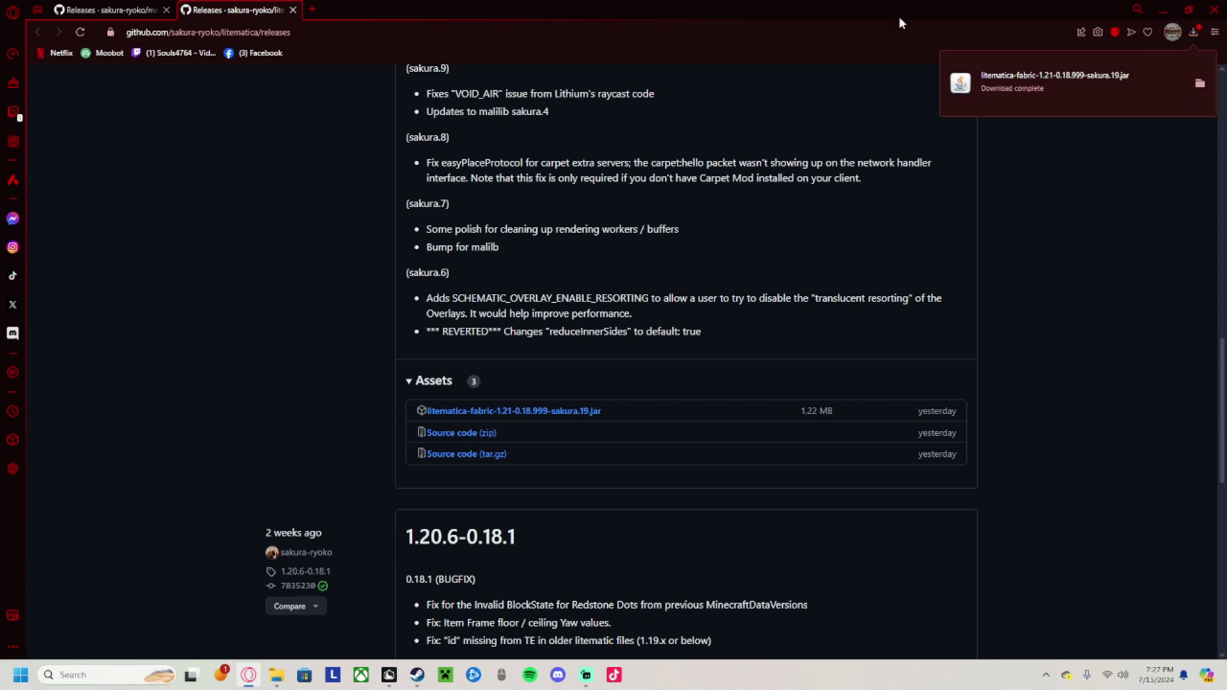
Download malilib-fabric-1.21-0.19.999-sakura.7.jar from the MaLiLib releases page on GitHub.
click(110, 12)
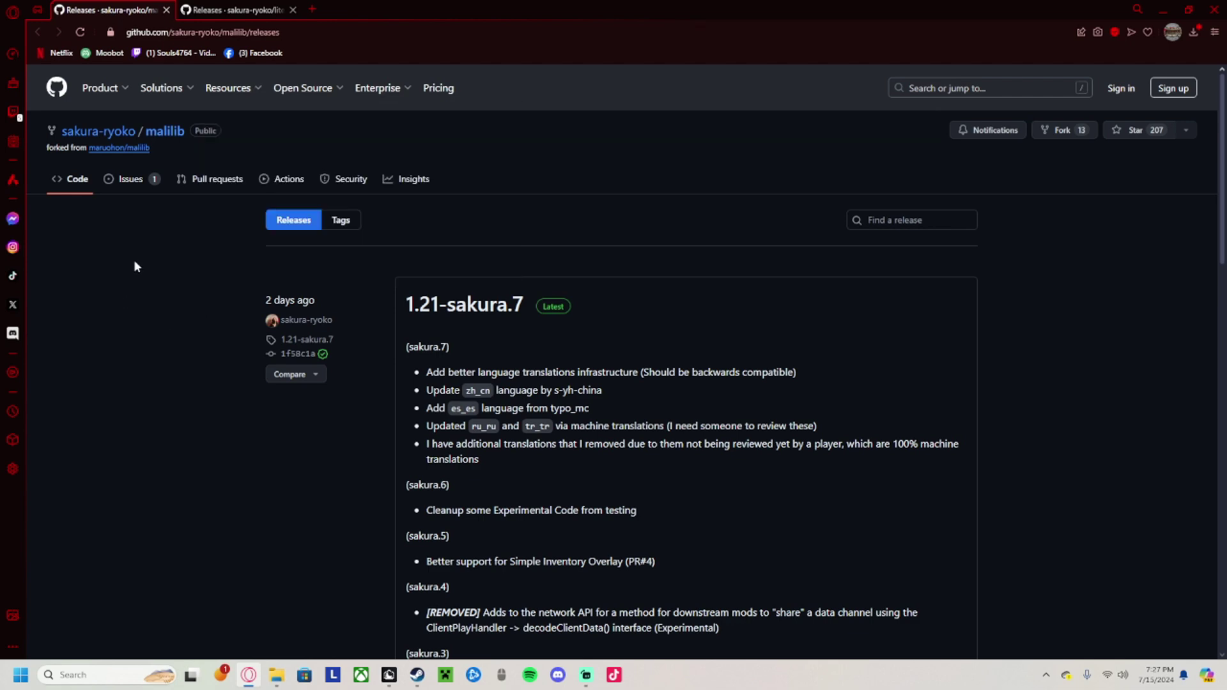
scroll(485, 323, down, 5)
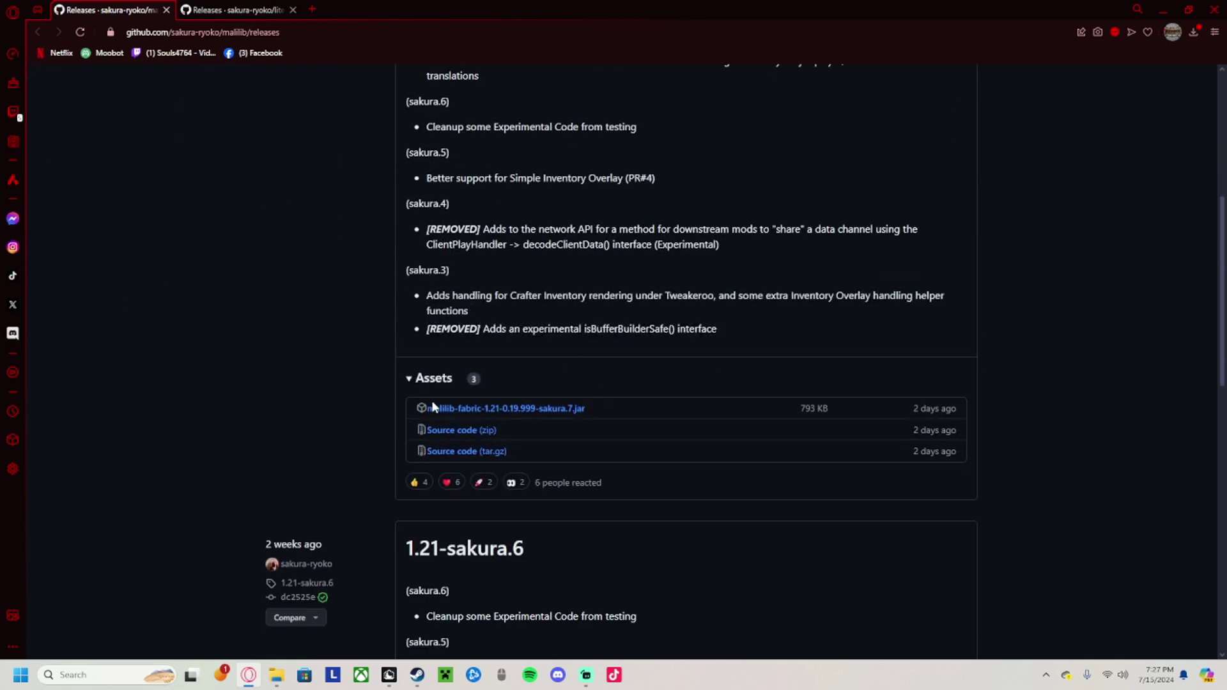
click(490, 409)
click(505, 324)
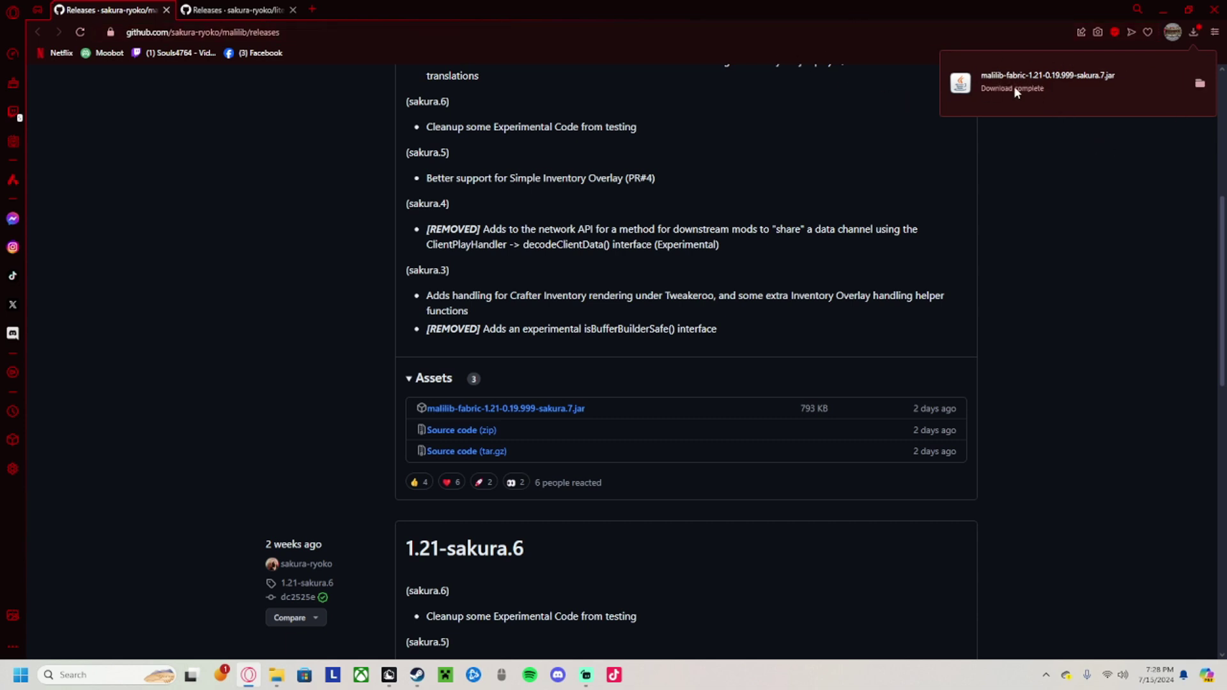
Place the Downloads folder beside the fabric-1.21 mods folder, select the two new jar files, and dismiss both folder windows.
click(1199, 85)
drag(508, 26, 0, 186)
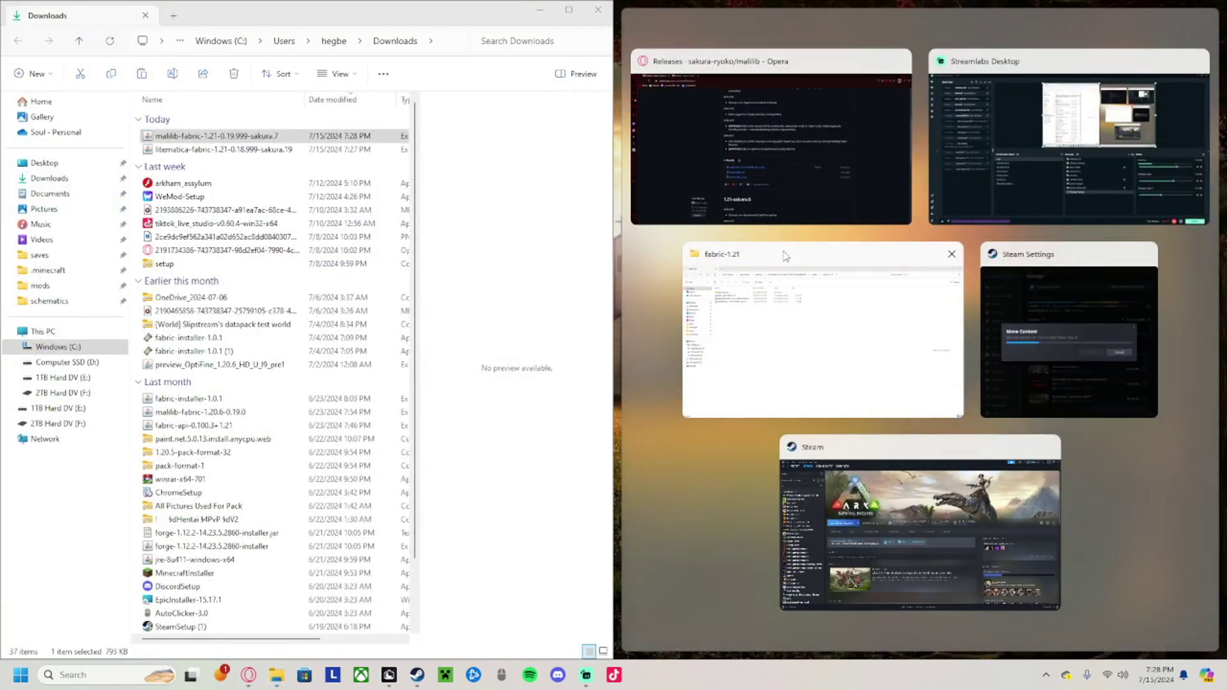
click(786, 259)
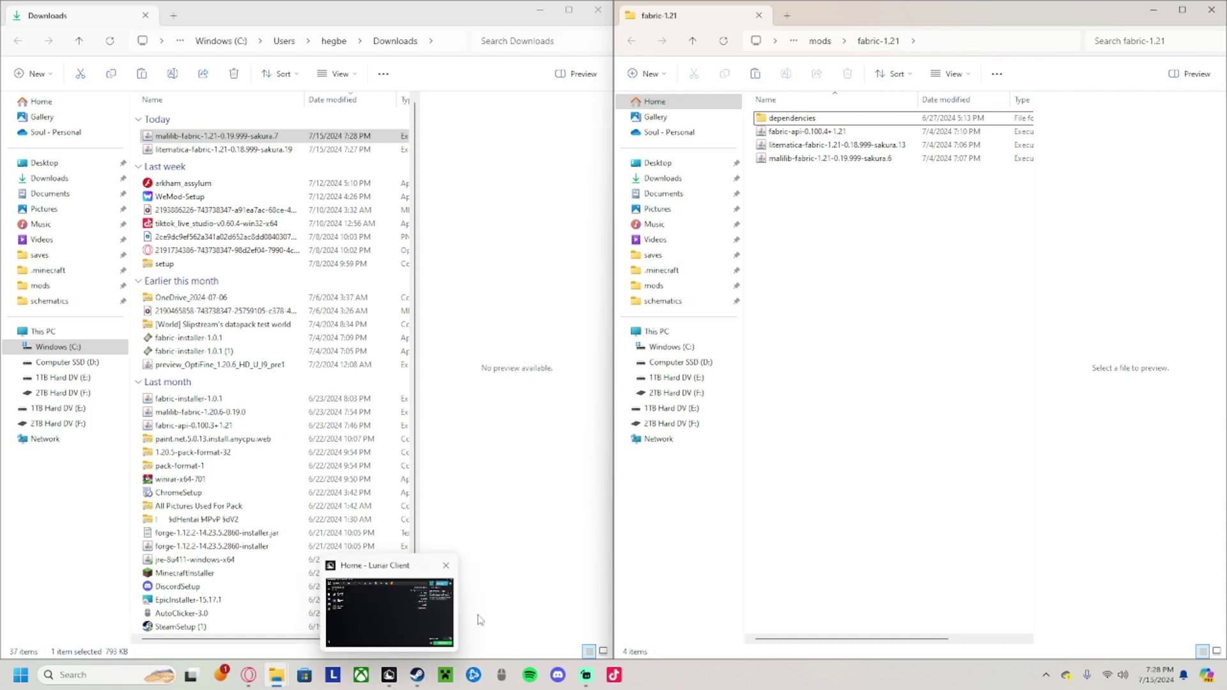
drag(136, 131, 236, 148)
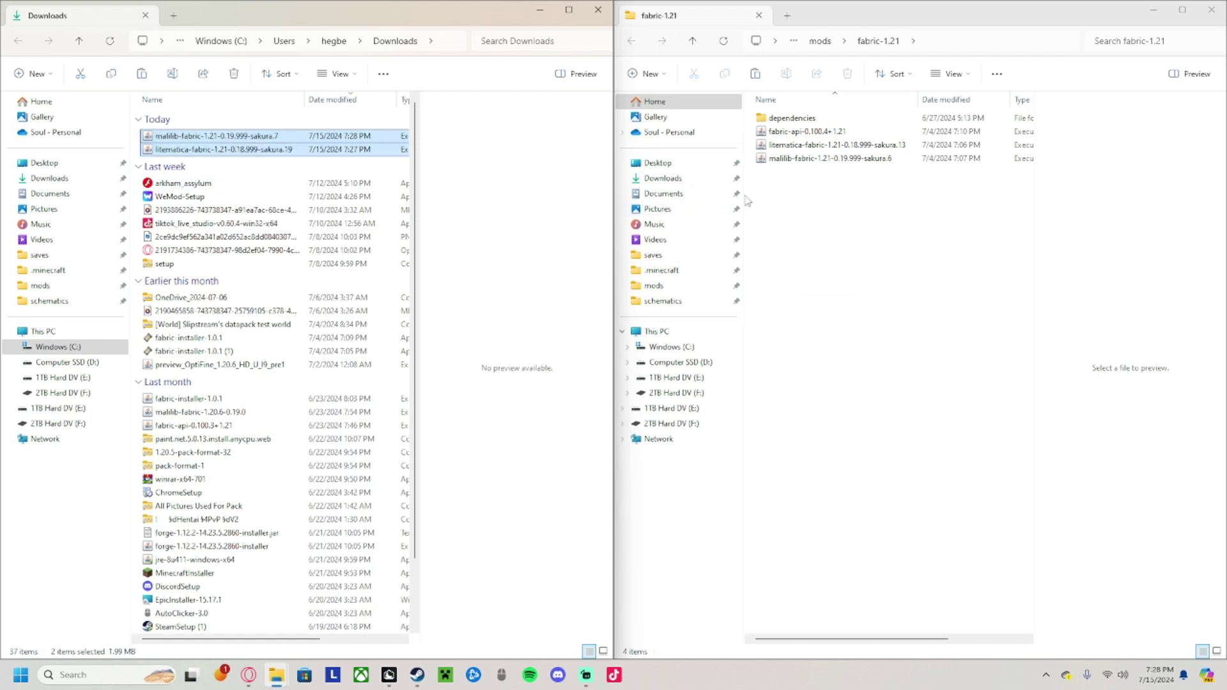
click(599, 10)
click(883, 47)
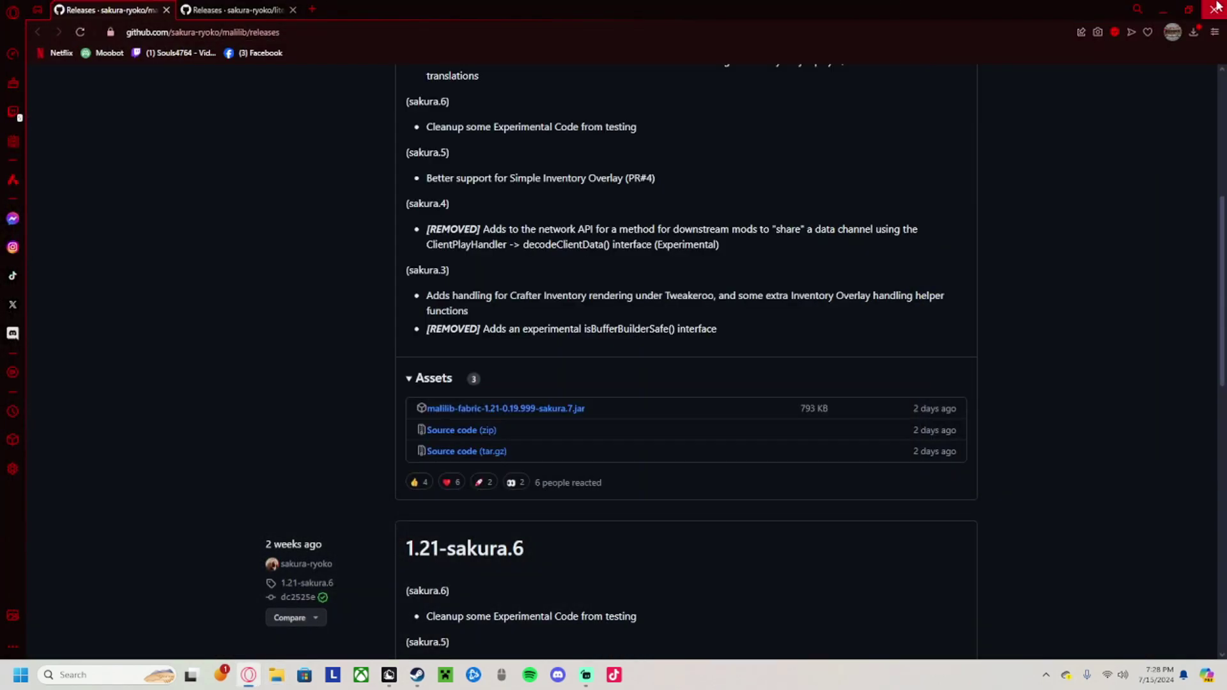
Close the browser, return to Lunar Client's launchpad and launch Minecraft 1.21.
click(1216, 7)
click(389, 675)
click(32, 50)
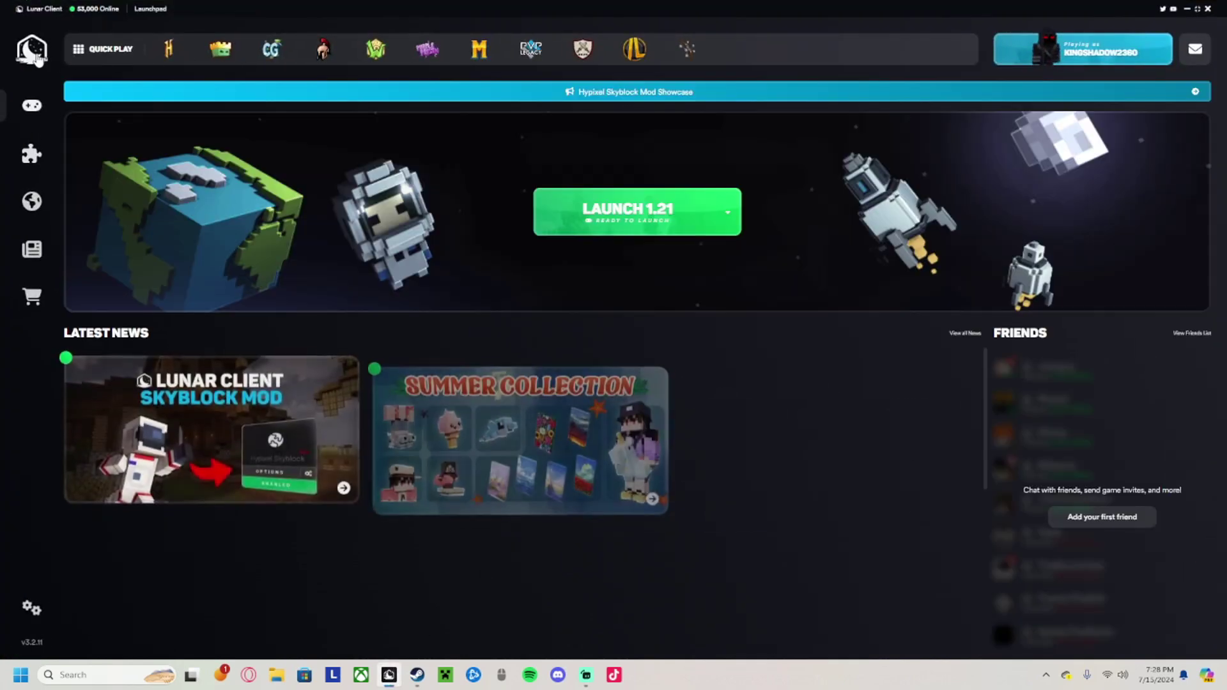
click(642, 218)
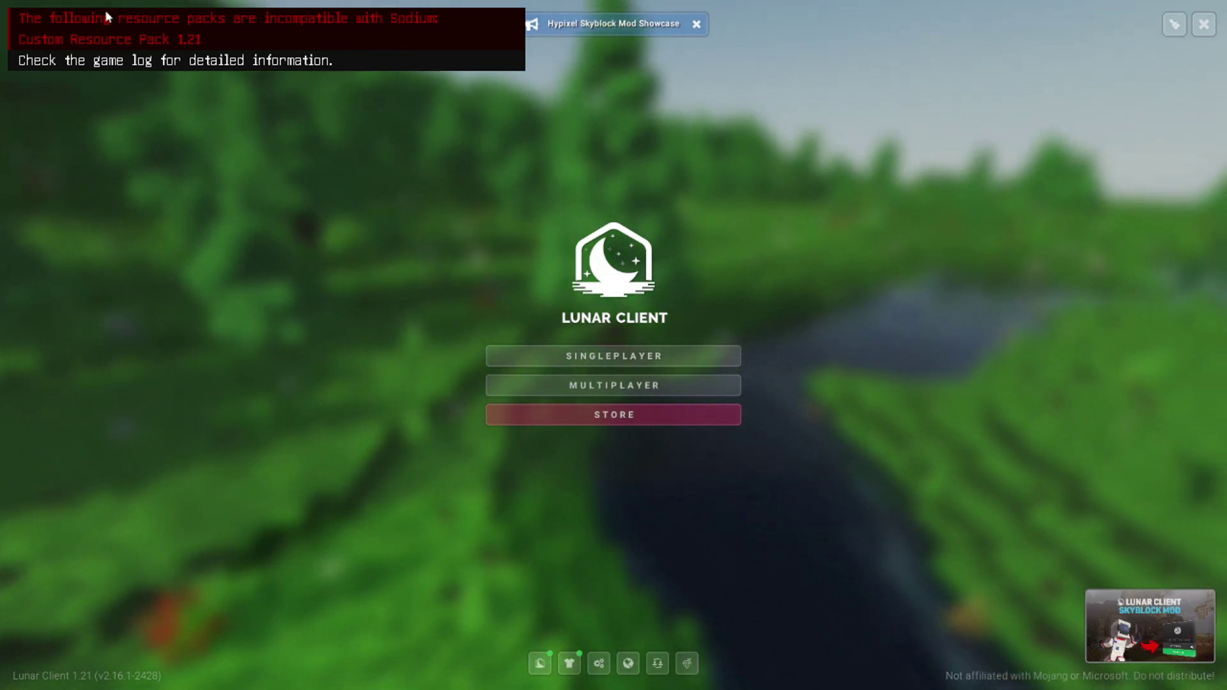
Set the Players volume to 50% in the Music & Sound options and return to the title screen.
mouse_move(76, 31)
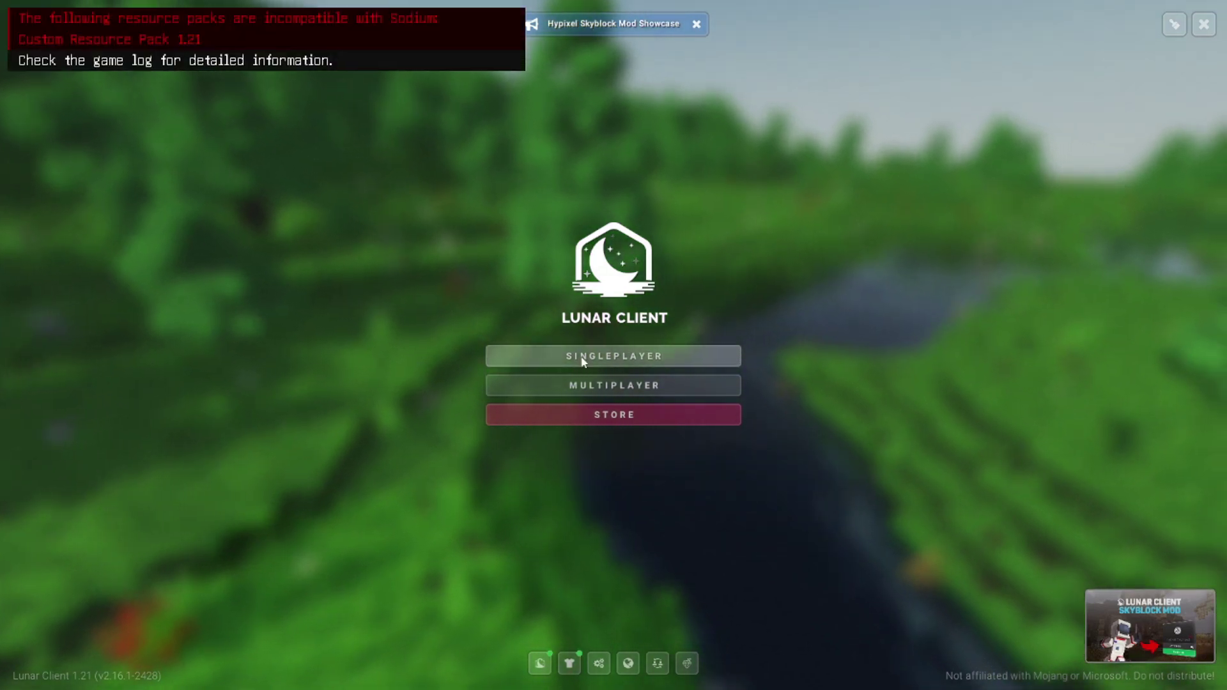
click(599, 663)
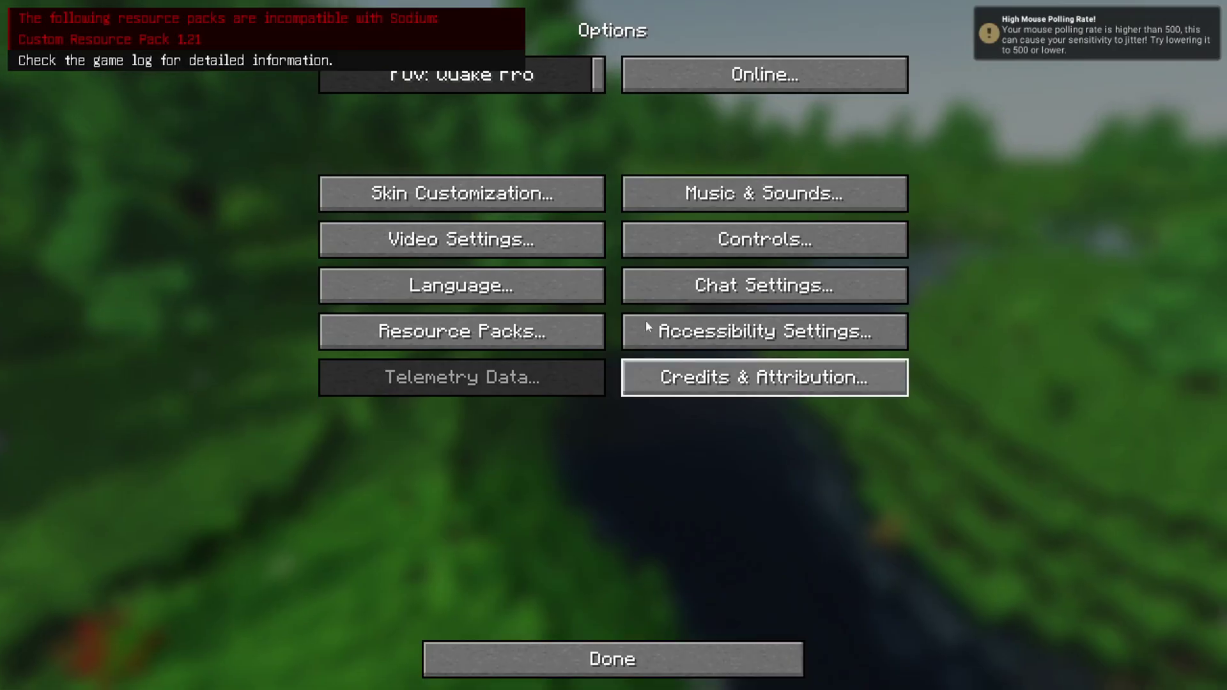
click(668, 206)
click(324, 137)
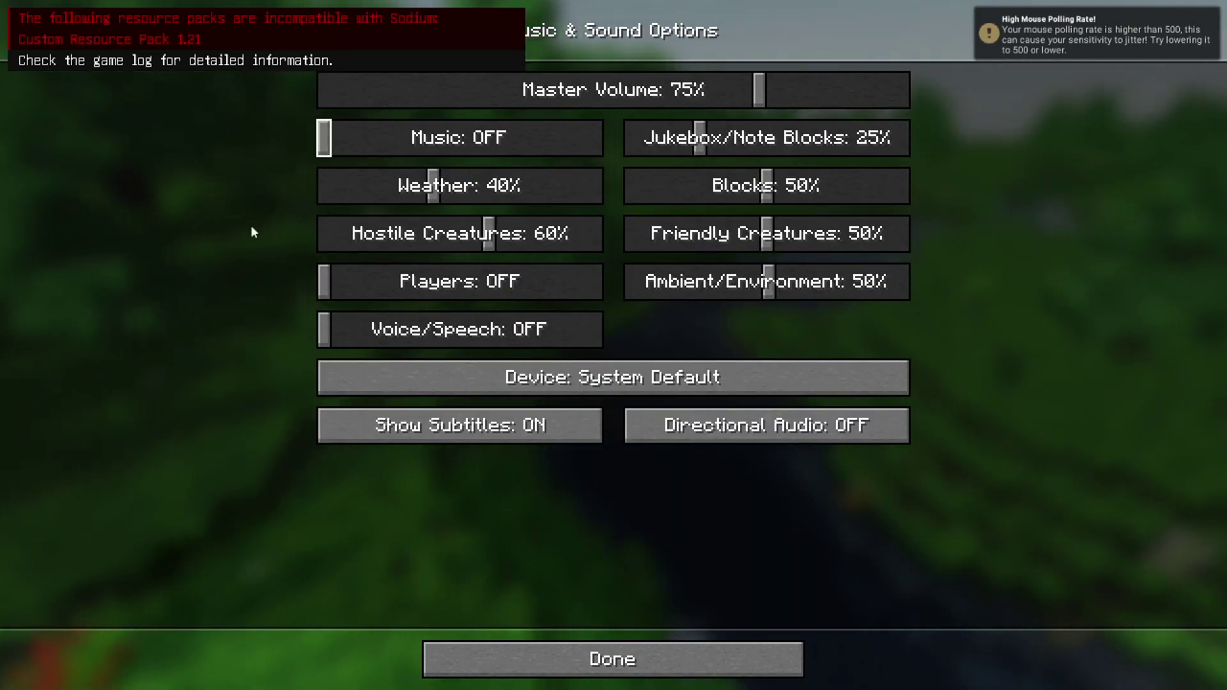
click(386, 283)
drag(387, 283, 460, 283)
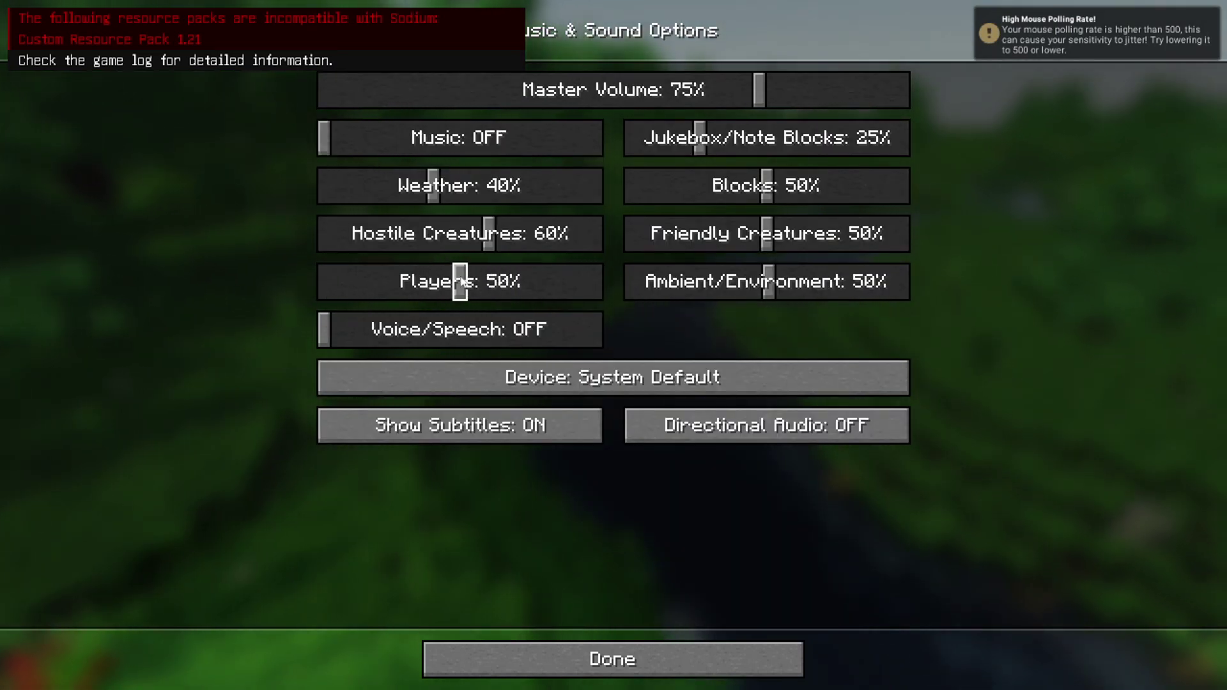
click(674, 671)
click(674, 671)
Create a new singleplayer world in Creative mode with the Superflat world type.
click(577, 363)
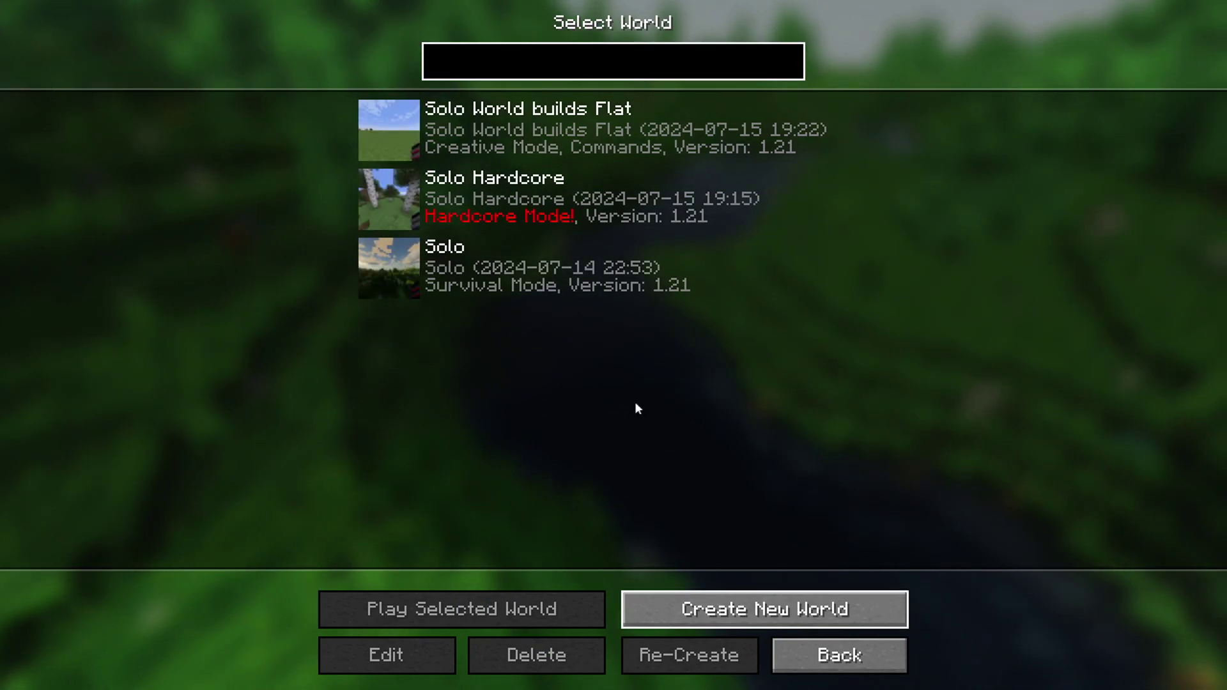
key(Return)
click(483, 209)
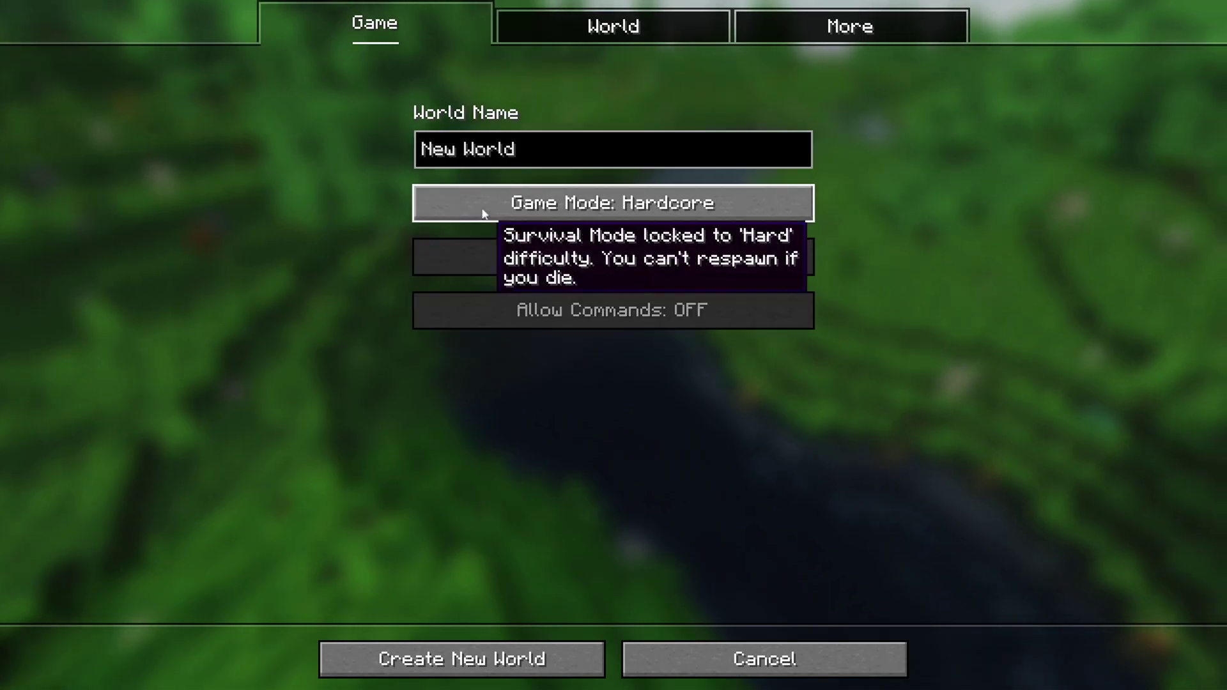
click(537, 211)
click(612, 26)
click(460, 124)
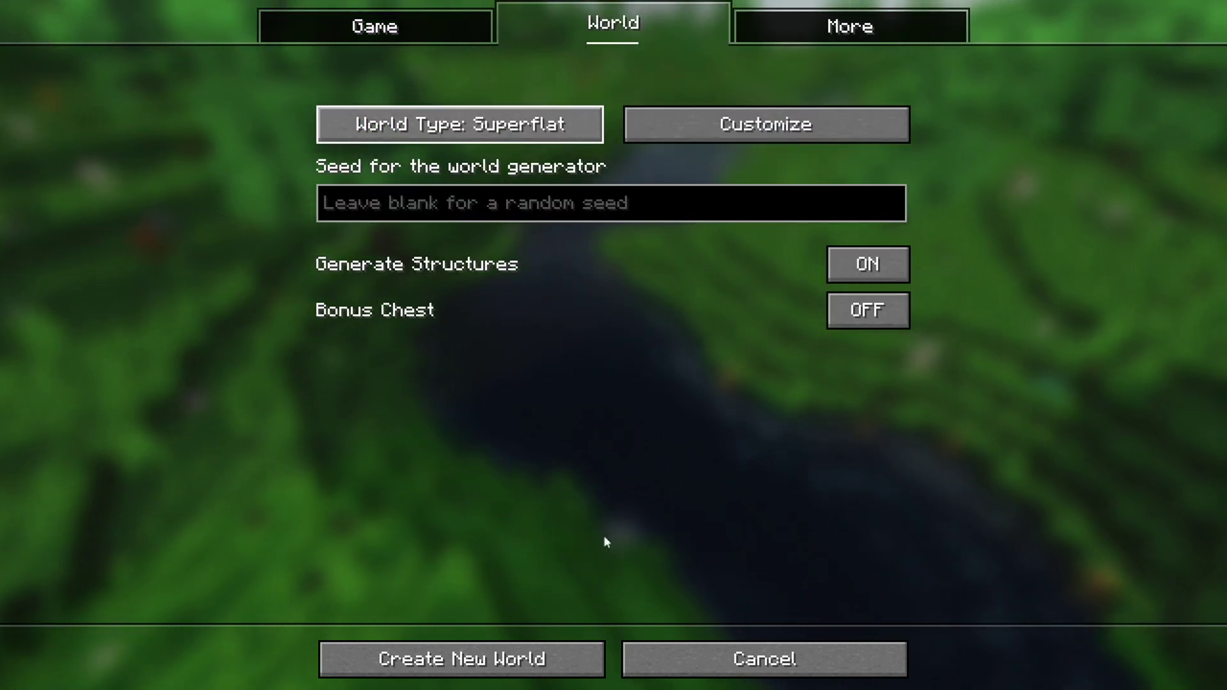
click(517, 671)
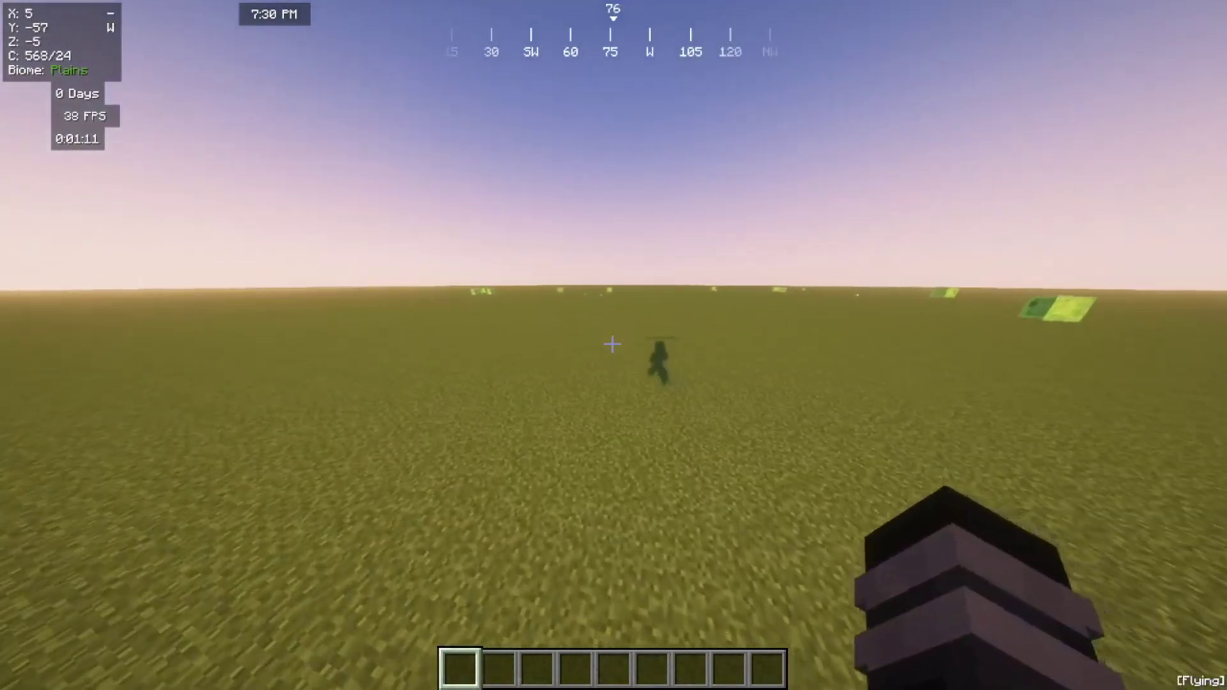
Disable the shaders and bring up the Litematica menu in the world to check that the mod is loaded.
key(k)
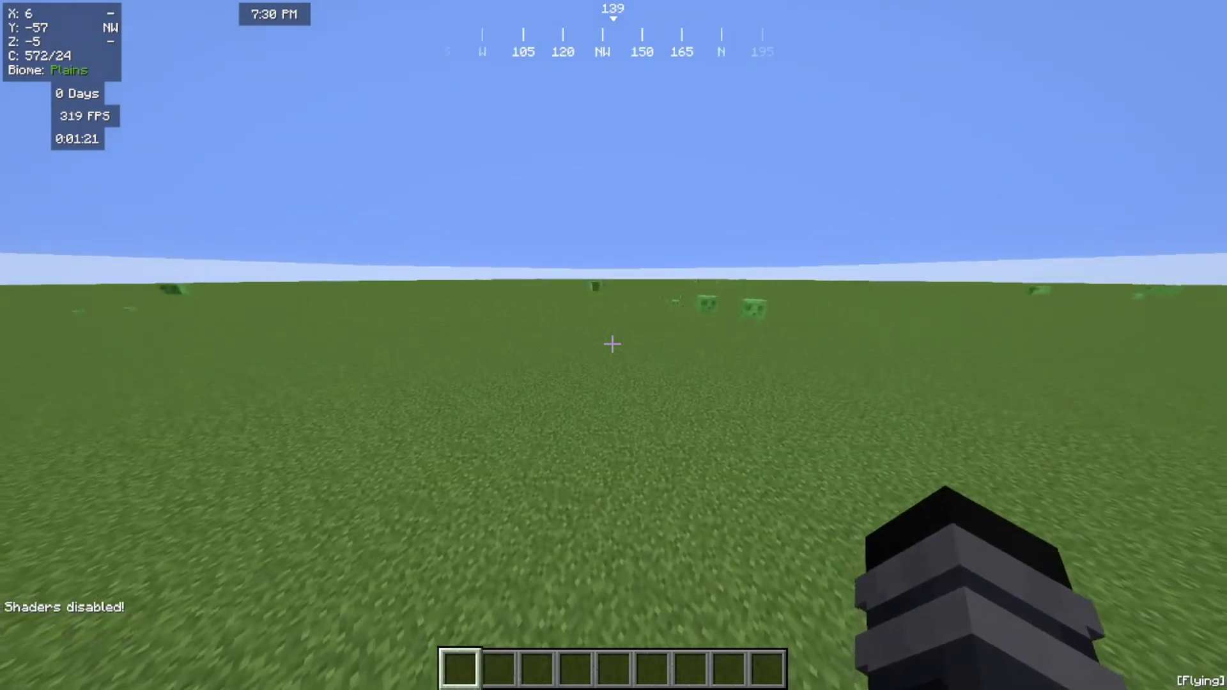
key(m)
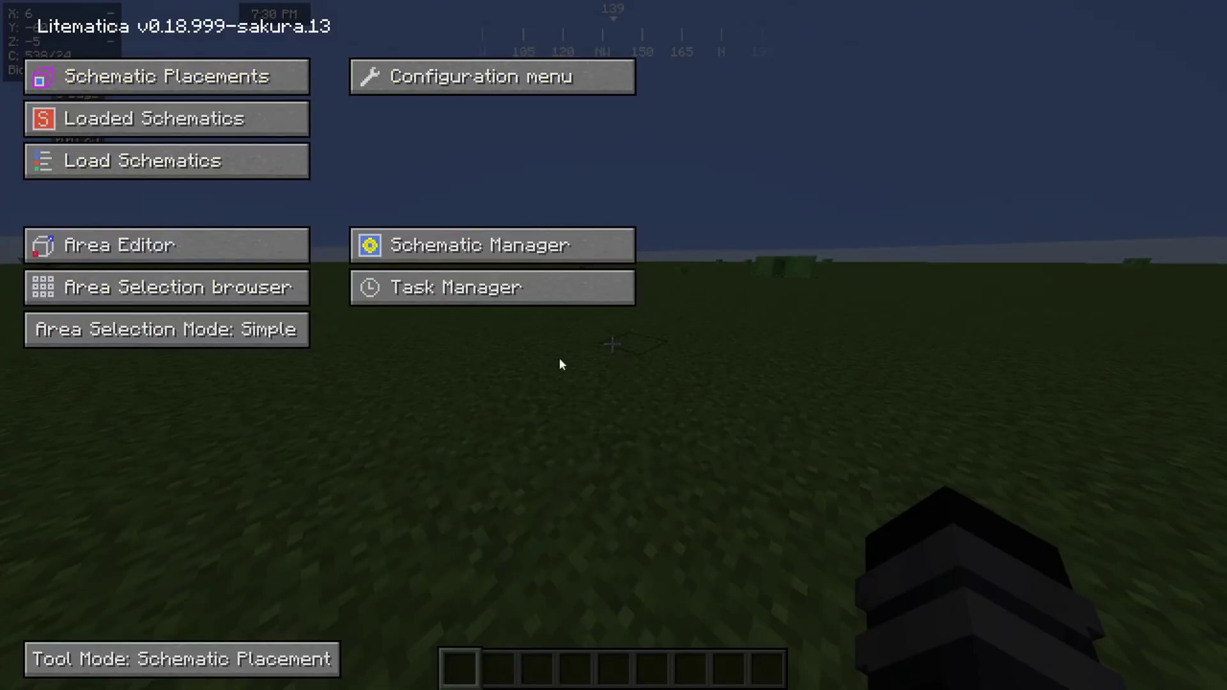
key(Escape)
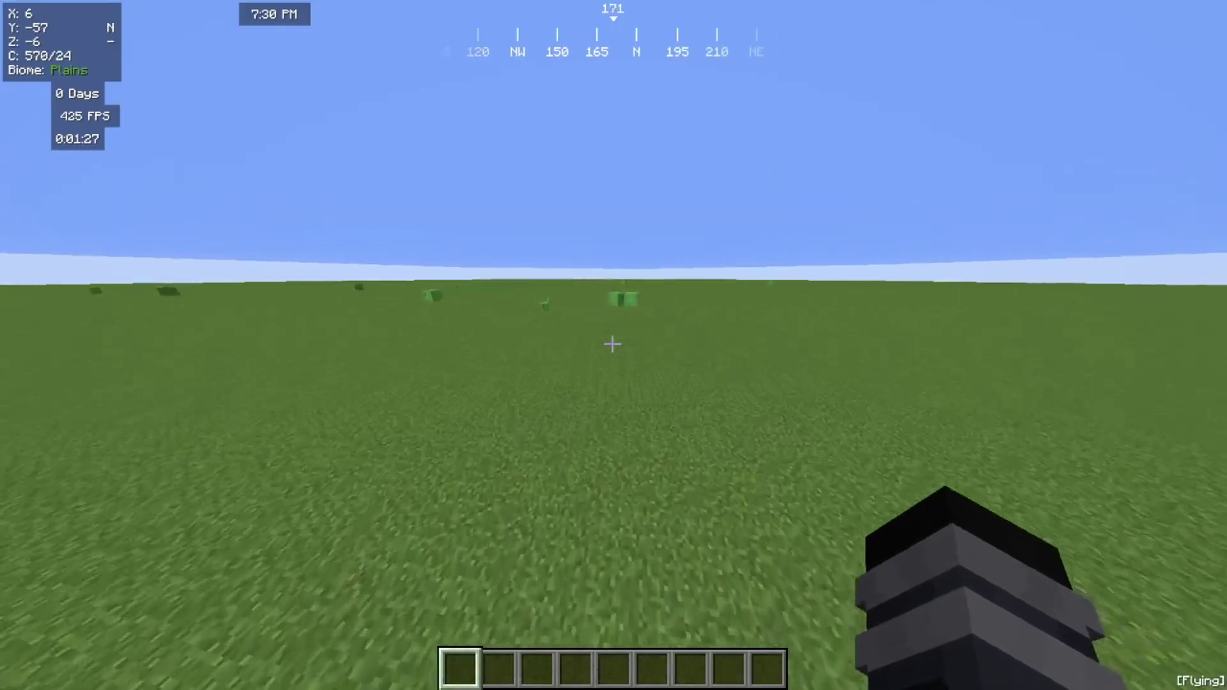
key(m)
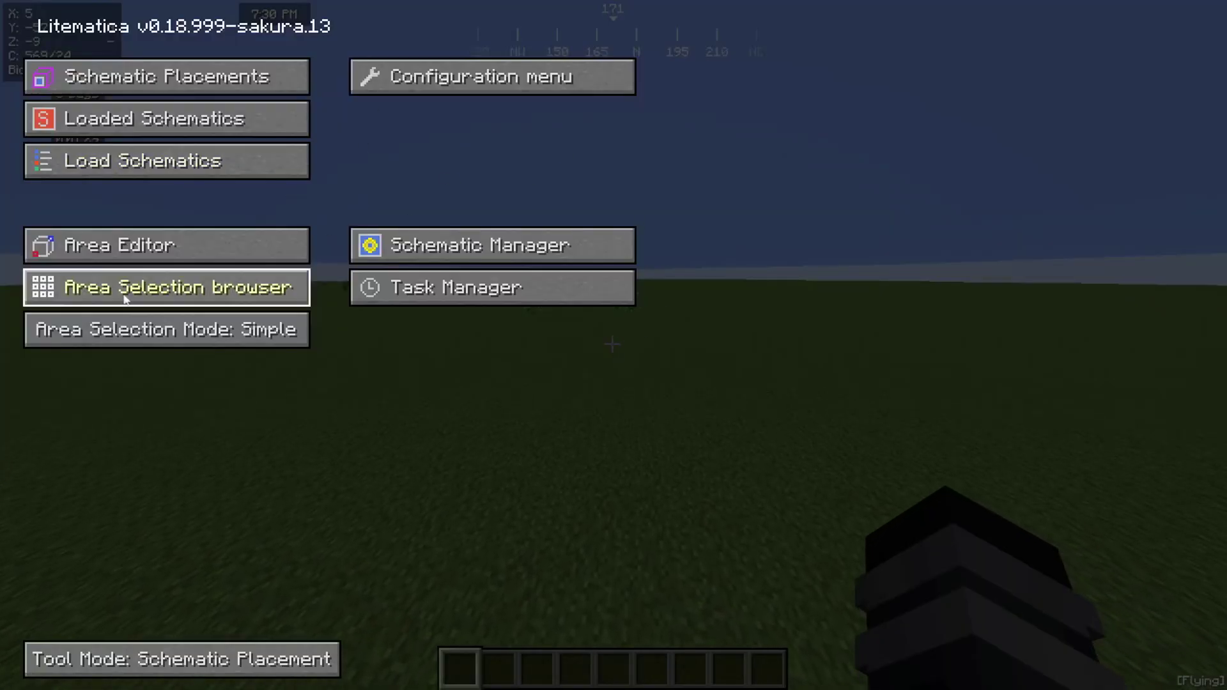
key(Escape)
key(Escape)
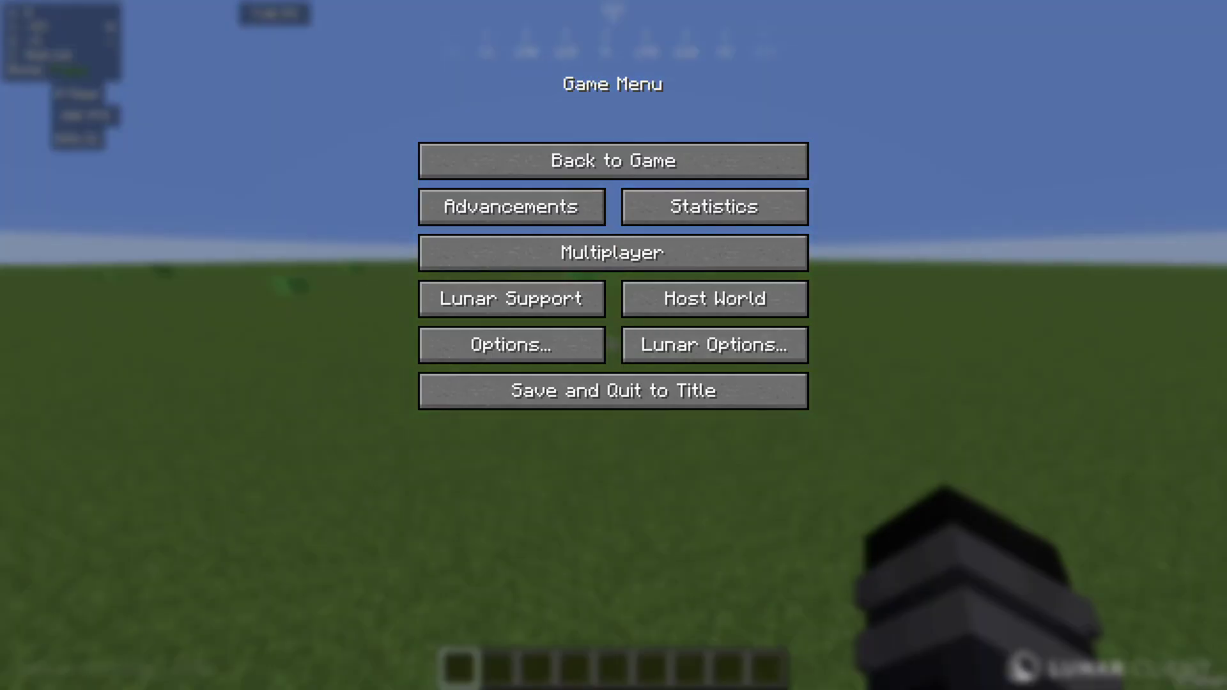